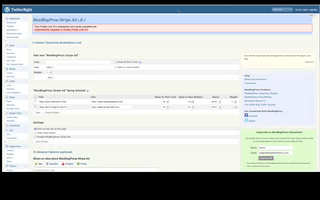
scroll(5, 36, down, 3)
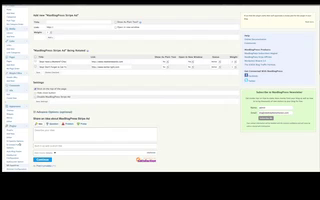
scroll(225, 112, down, 5)
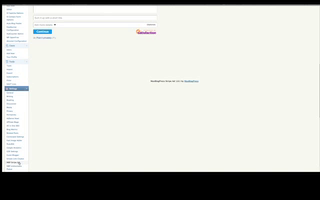
Step: Reload the Stripe Ad settings page and pick a Weight value in the Add new form
click(19, 162)
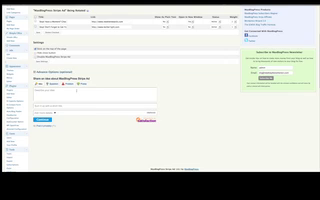
scroll(160, 100, up, 3)
scroll(160, 100, up, 3)
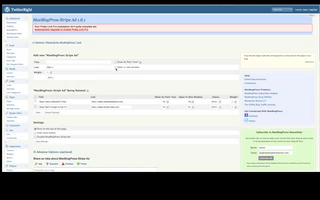
click(48, 72)
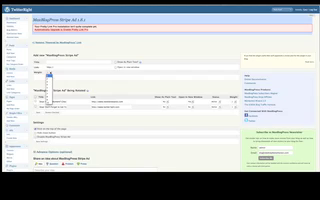
click(49, 88)
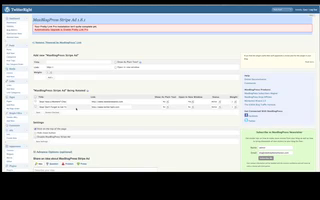
scroll(160, 100, down, 2)
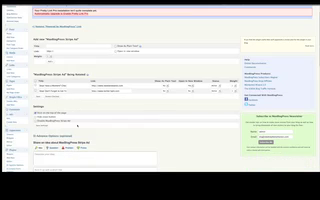
scroll(160, 100, down, 1)
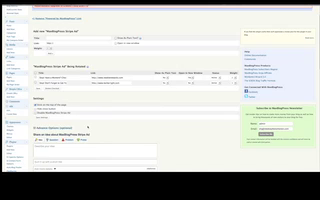
click(45, 128)
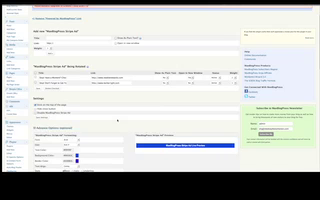
scroll(118, 121, down, 3)
scroll(118, 121, down, 2)
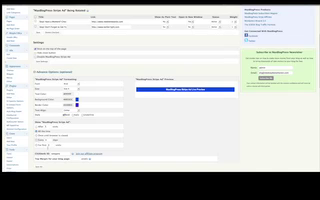
scroll(18, 34, down, 2)
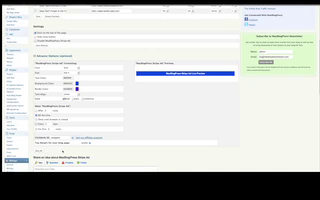
scroll(95, 143, up, 3)
scroll(95, 143, up, 3)
scroll(95, 143, up, 4)
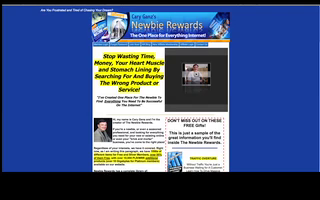
scroll(160, 100, down, 2)
scroll(160, 100, down, 4)
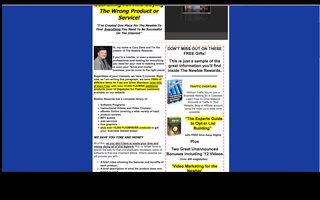
scroll(160, 100, down, 3)
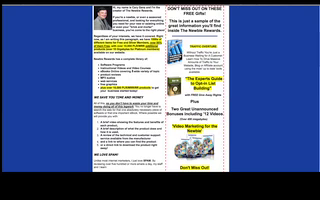
scroll(160, 100, up, 3)
scroll(160, 100, up, 2)
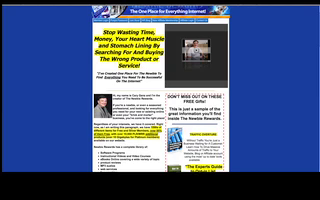